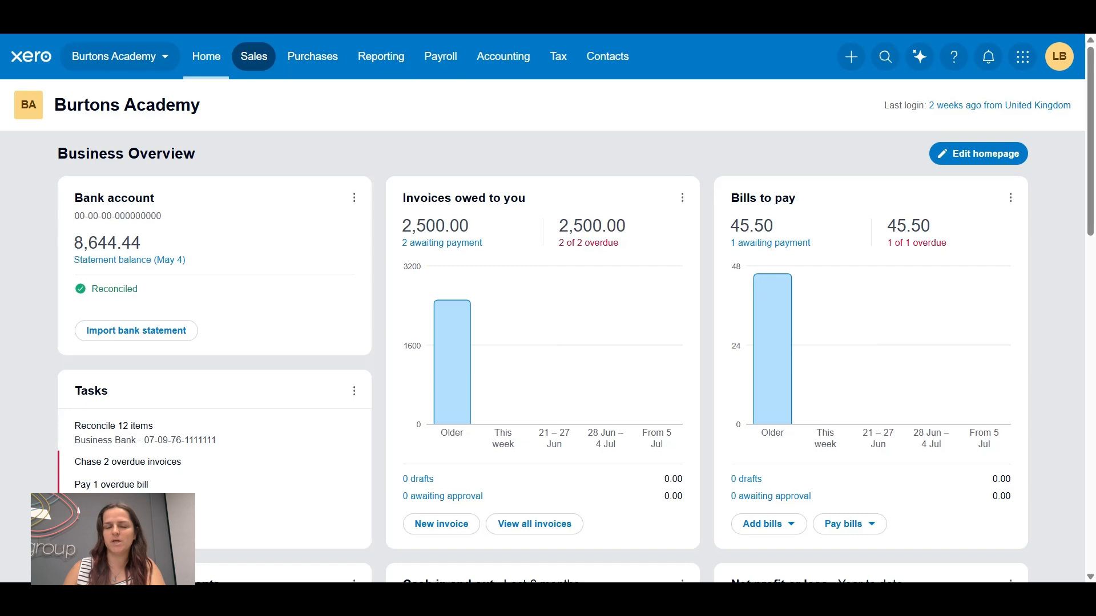
Open the list of sales invoices that are awaiting payment
click(251, 64)
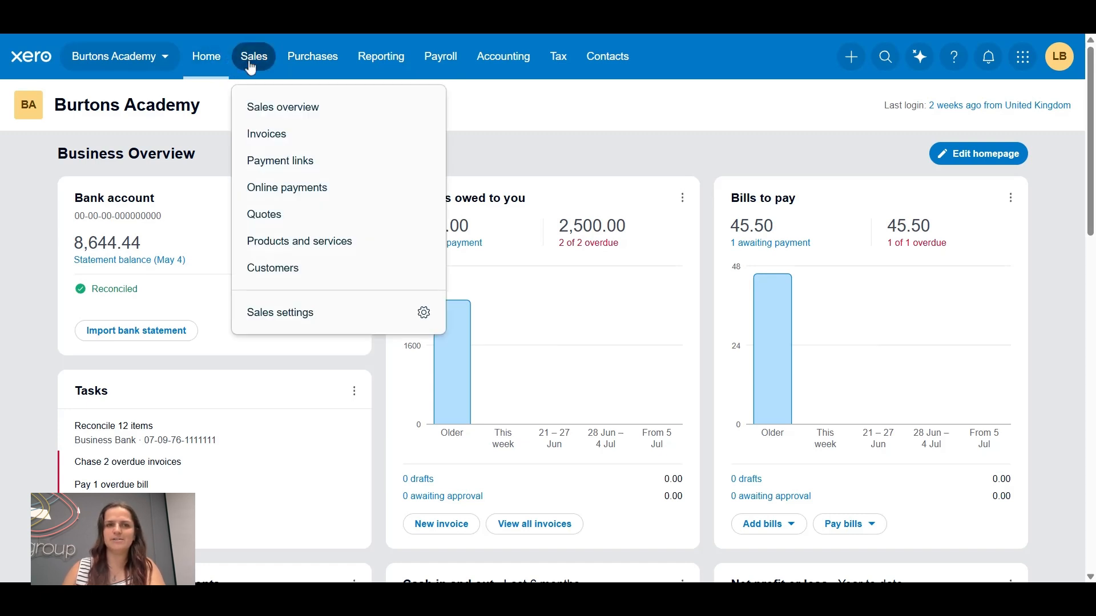
click(294, 137)
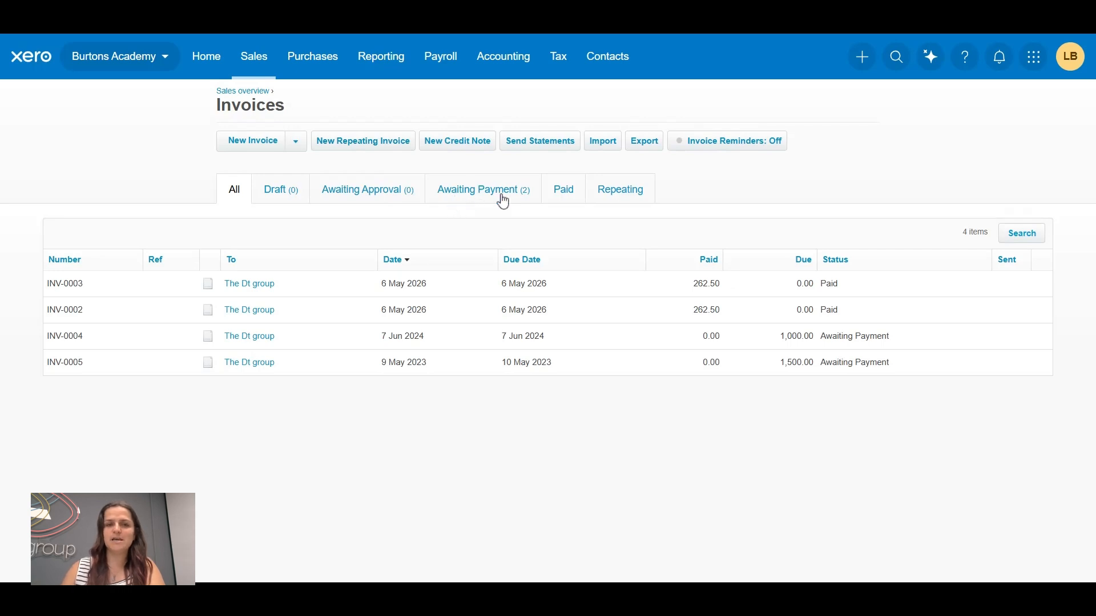
click(492, 200)
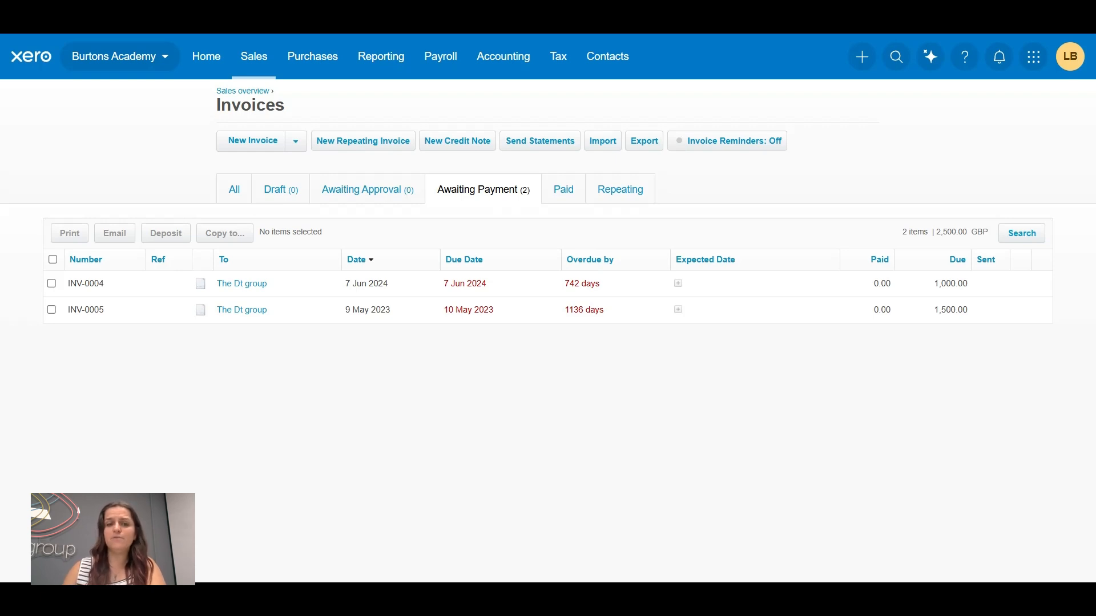
Filter the awaiting-payment invoices by an end date of 31 Dec 2025 and open invoice INV-0004
click(1024, 238)
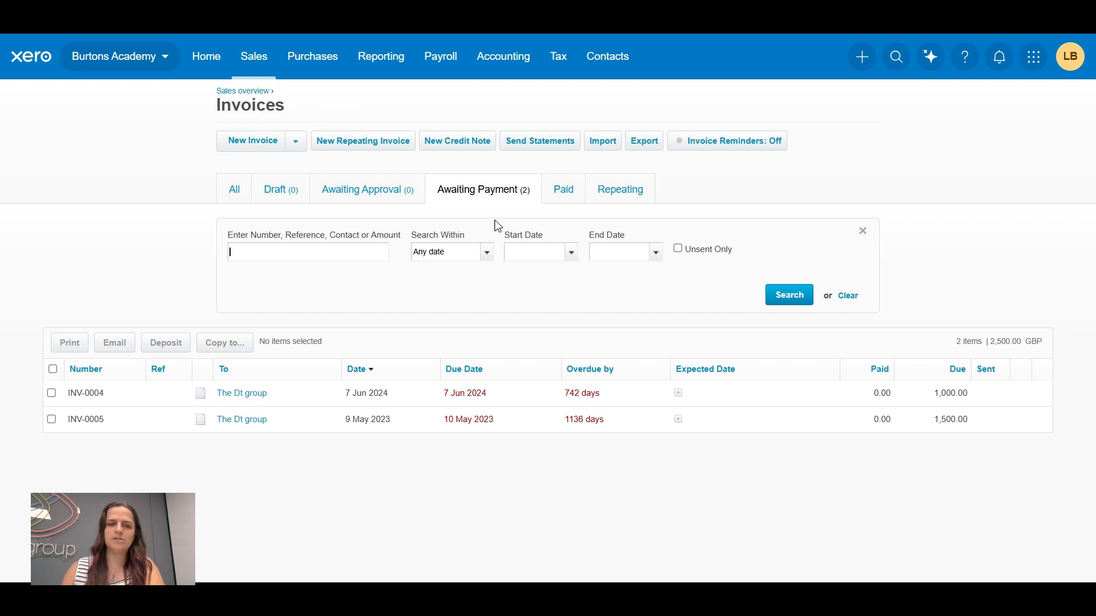
click(657, 255)
click(649, 281)
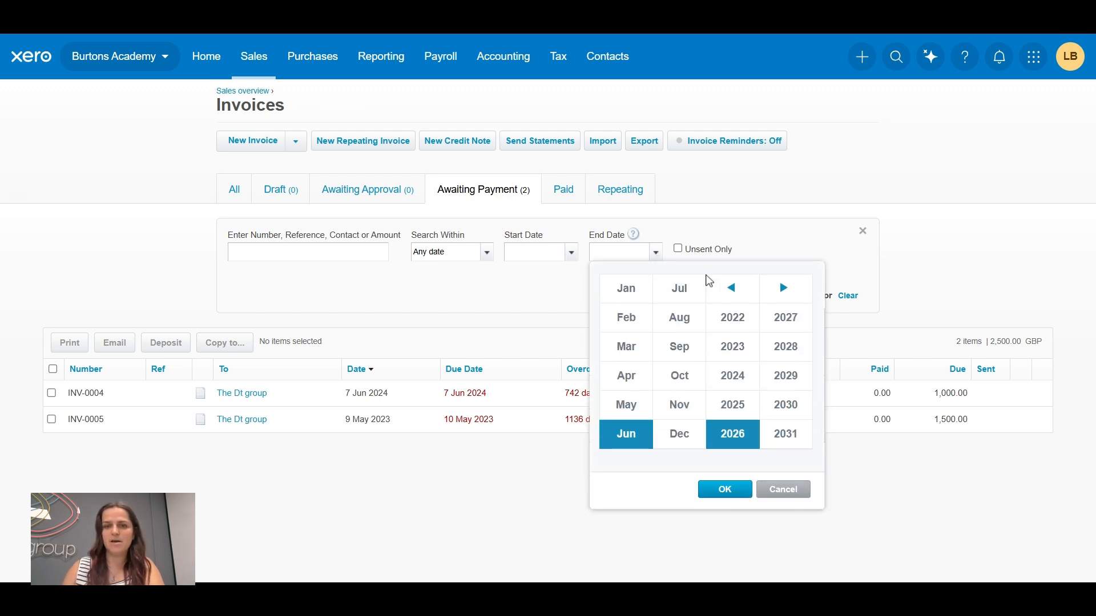
click(734, 401)
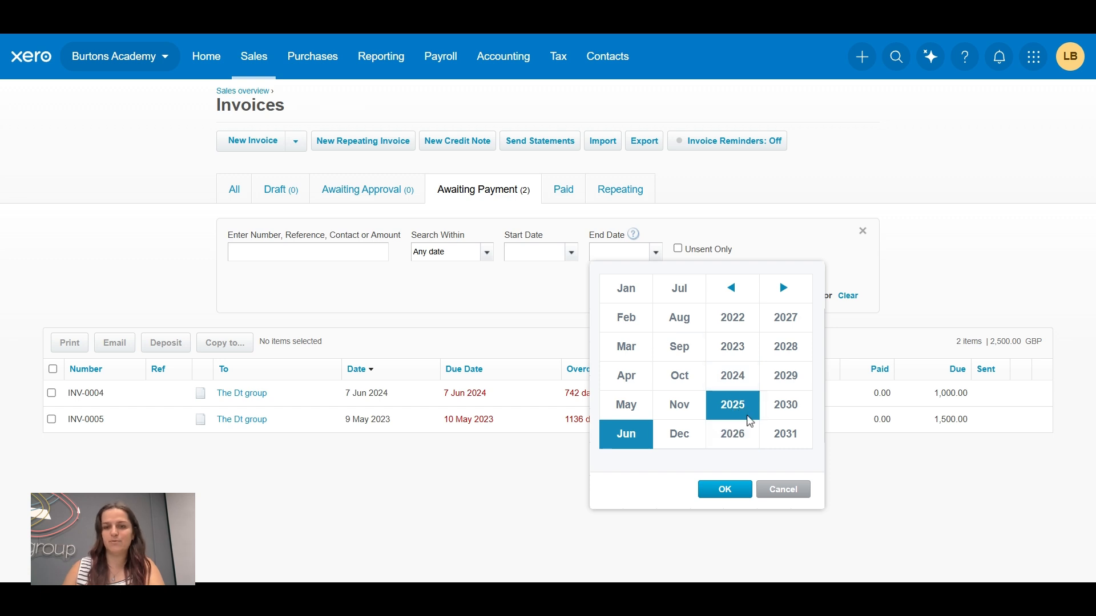
click(681, 436)
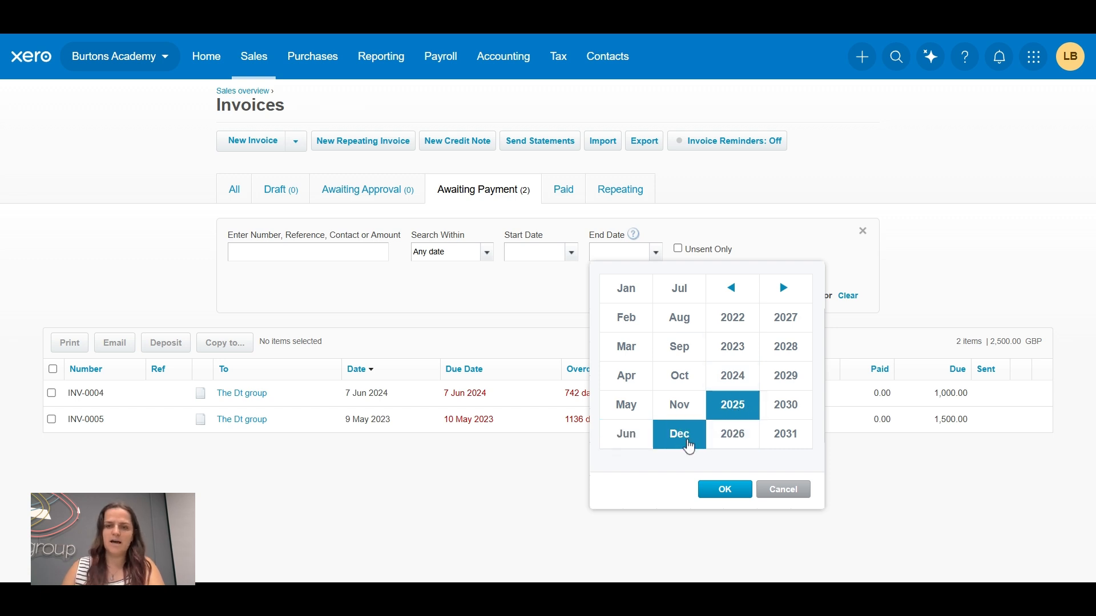
click(720, 491)
click(708, 458)
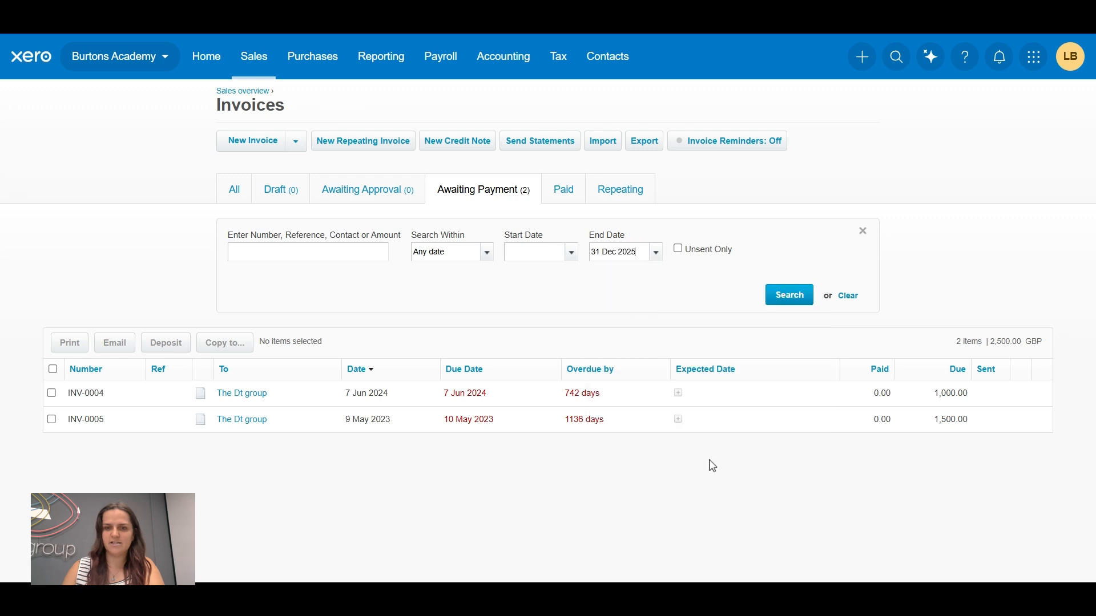
click(791, 301)
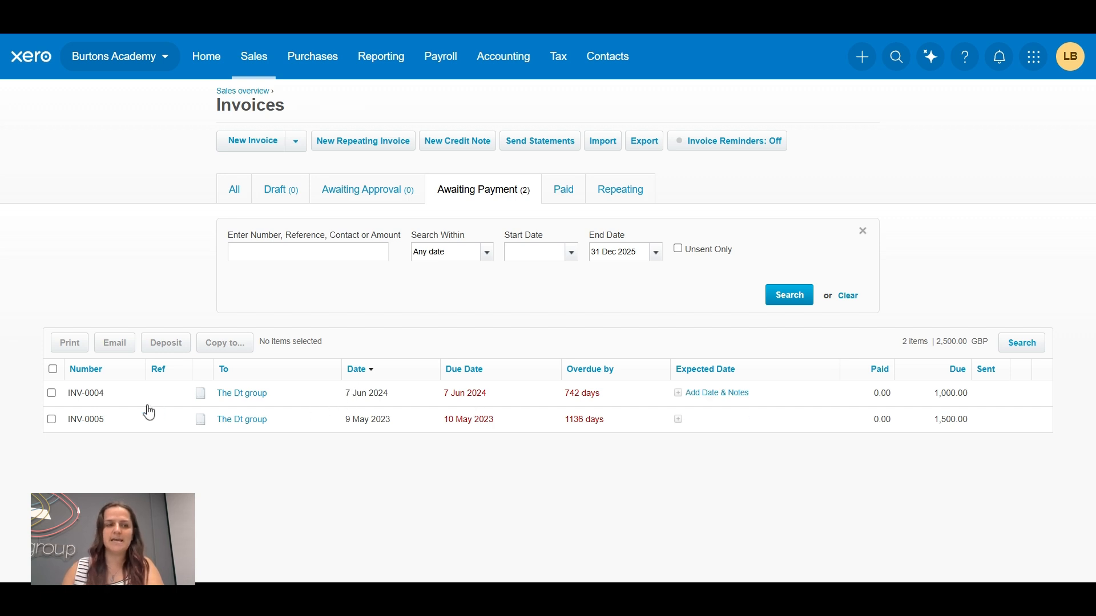
click(257, 400)
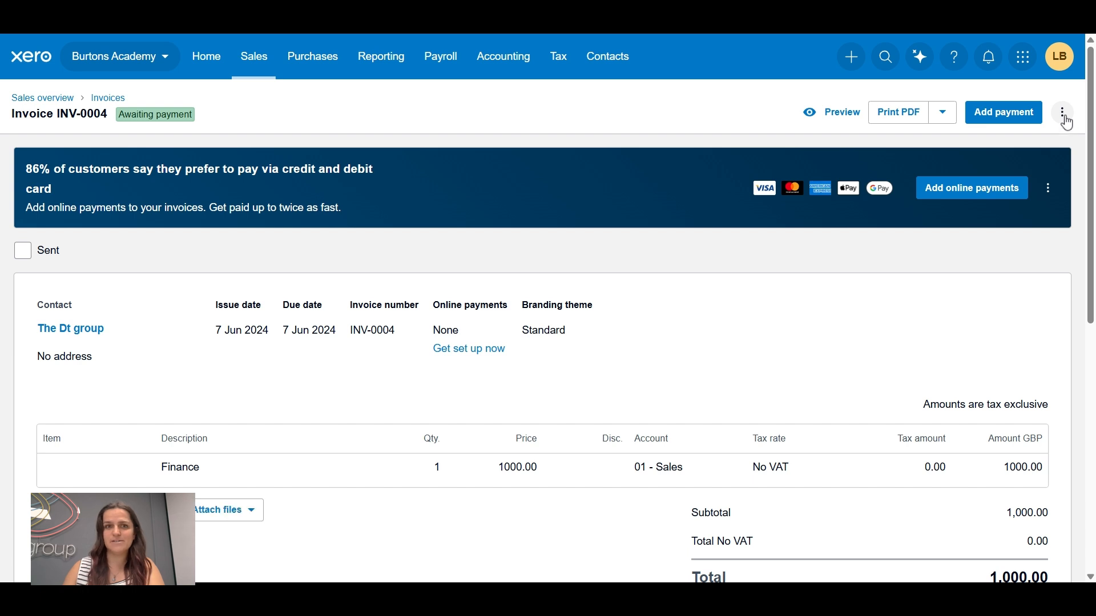
click(1064, 113)
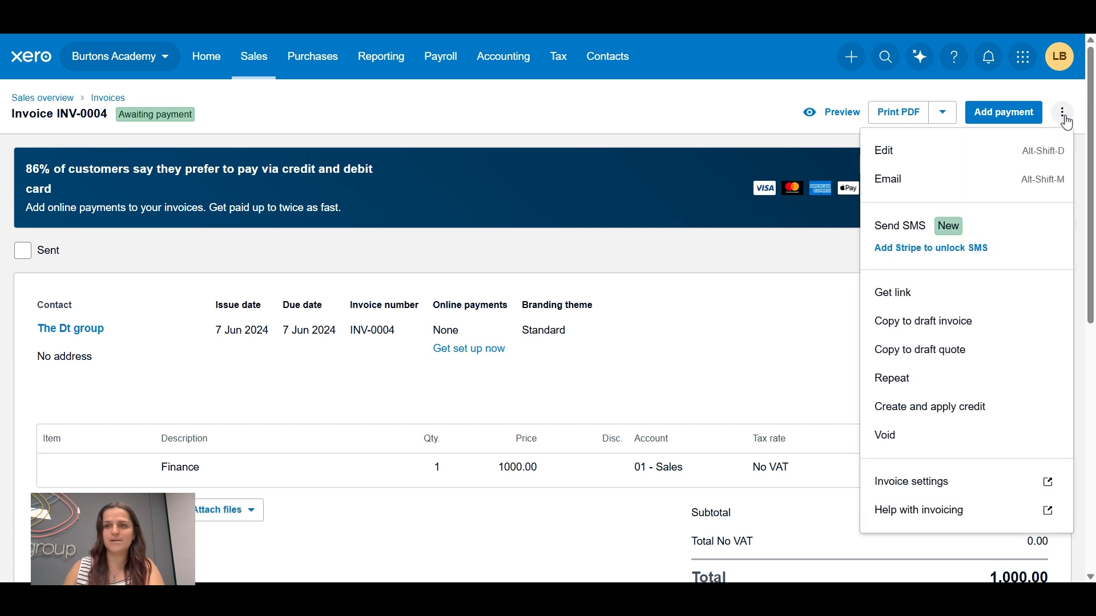
click(942, 443)
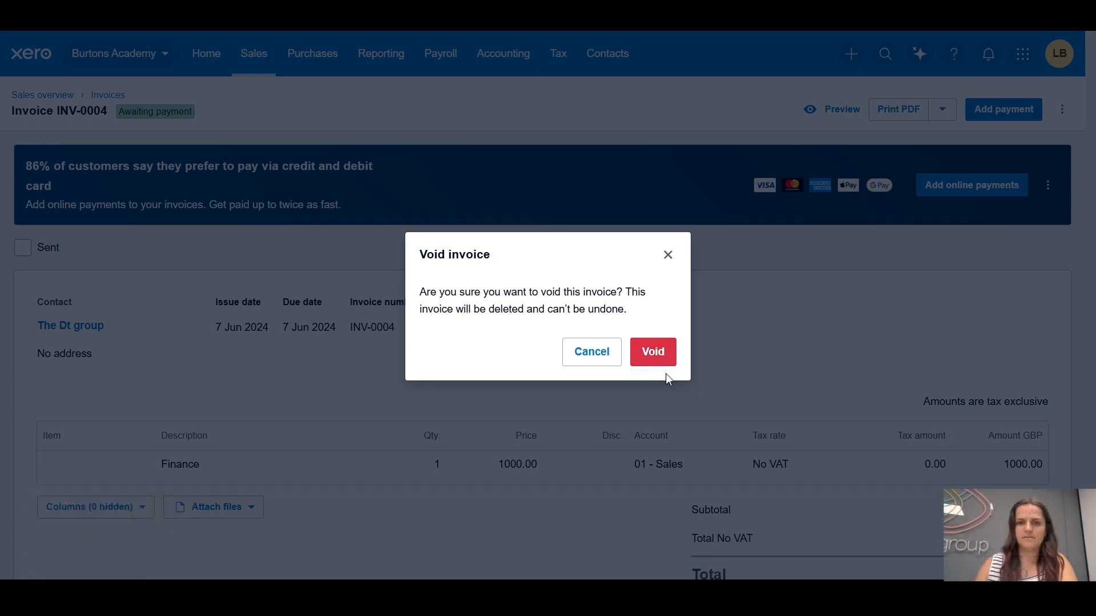
click(656, 360)
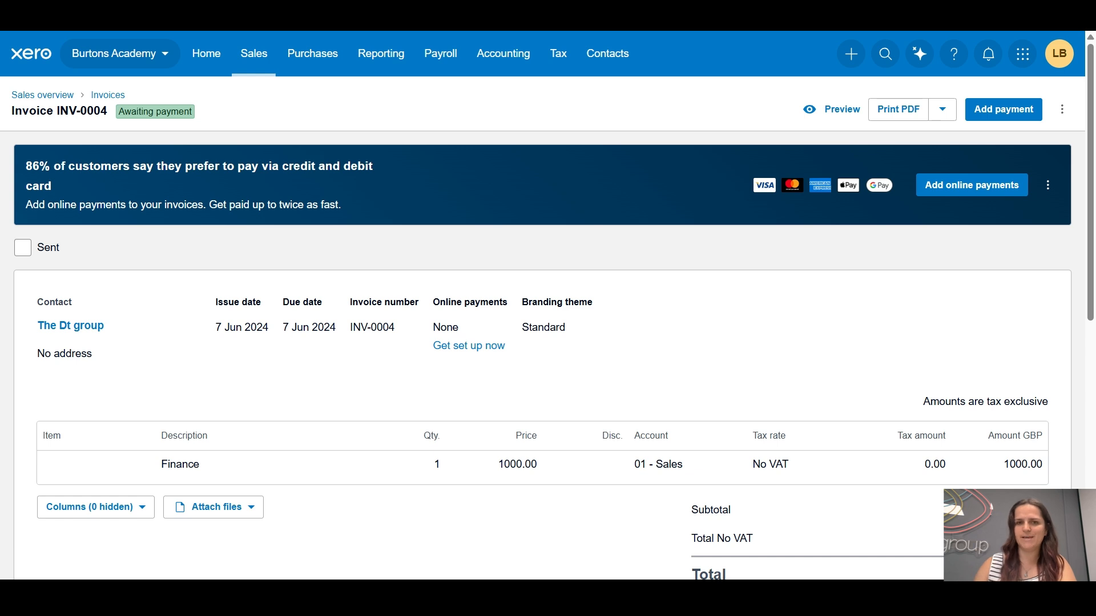
Create a credit note from invoice INV-0004 and apply it to that invoice
click(1065, 111)
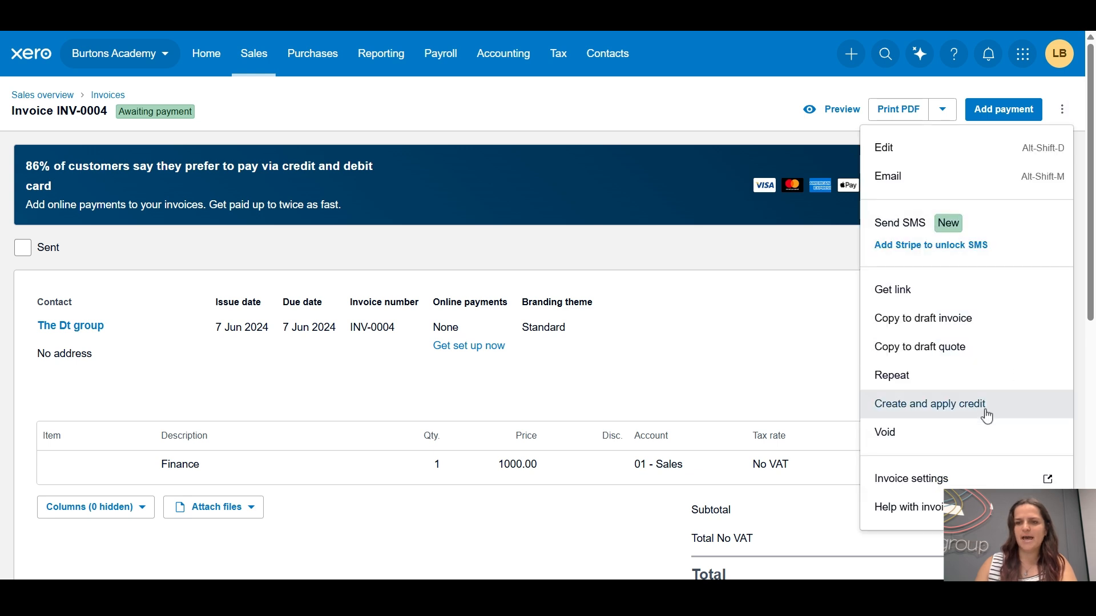
click(948, 416)
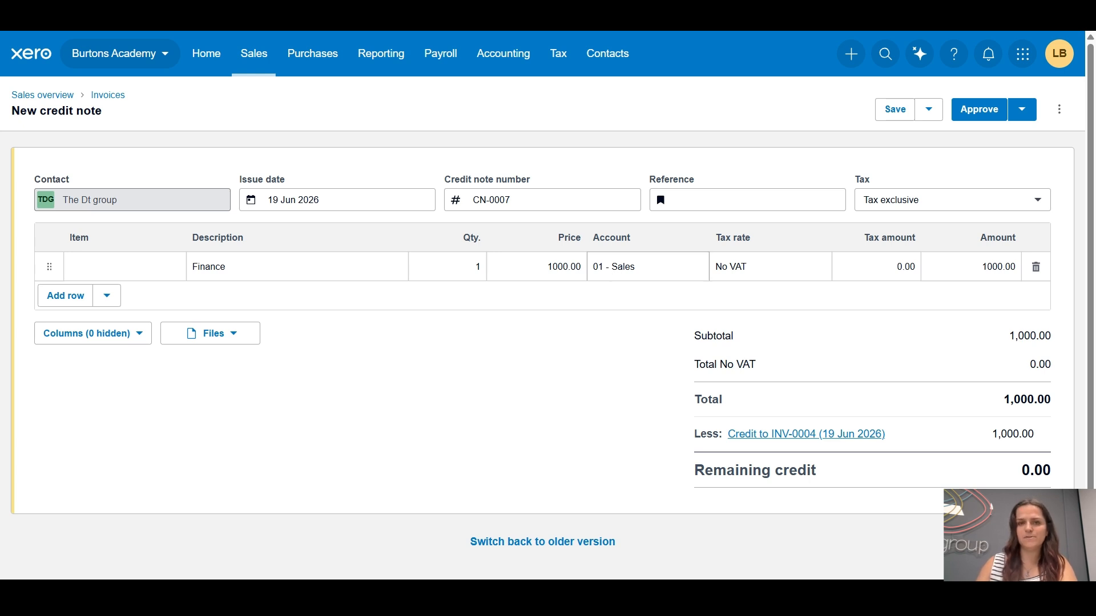
Code the credit note's Finance line to a new account, 125 - Bad Debt Write Off, and approve the credit note
click(648, 267)
text(refu)
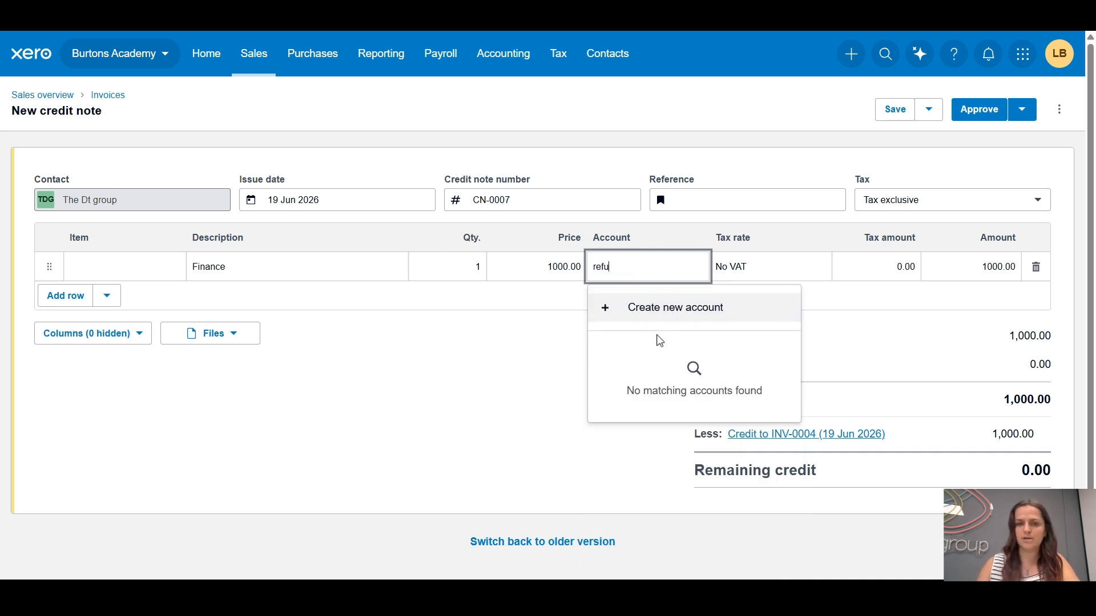
key(BackSpace)
key(BackSpace)
key(BackSpace)
key(BackSpace)
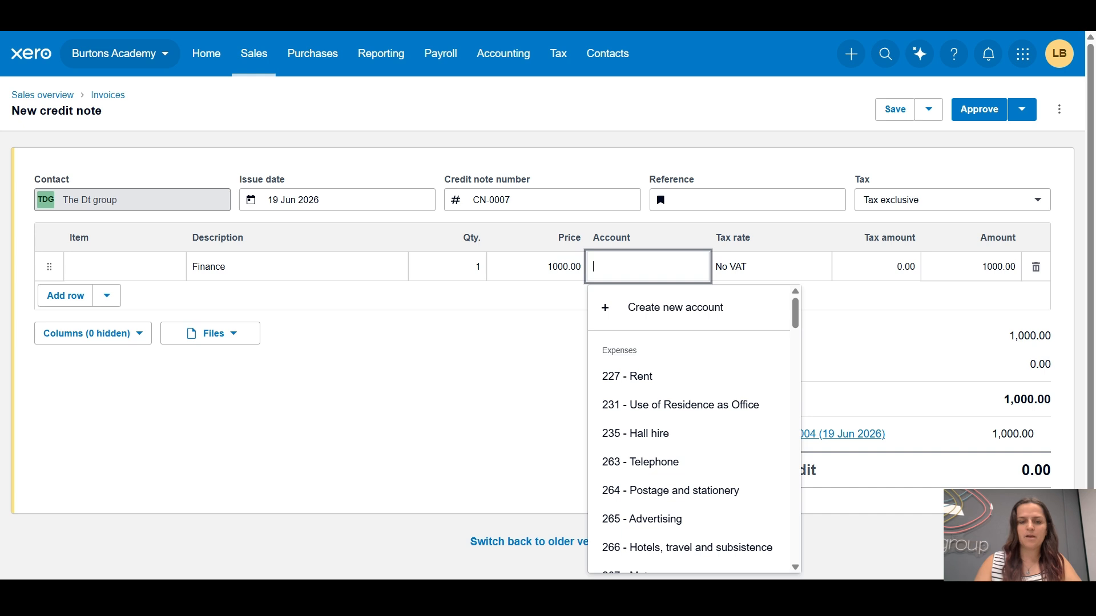
text(Bad Debt)
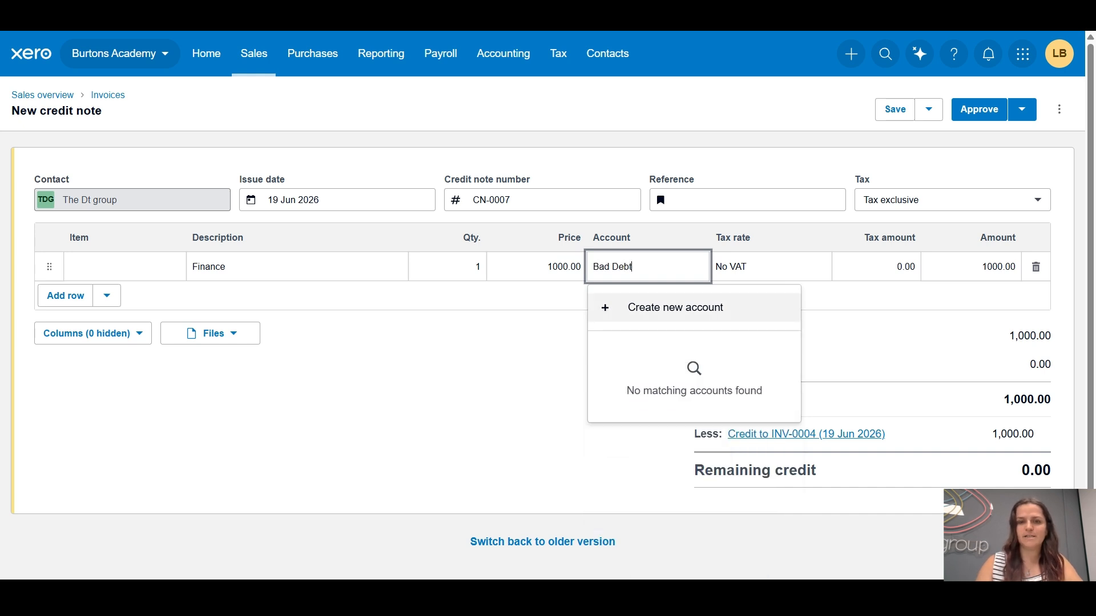
text(s)
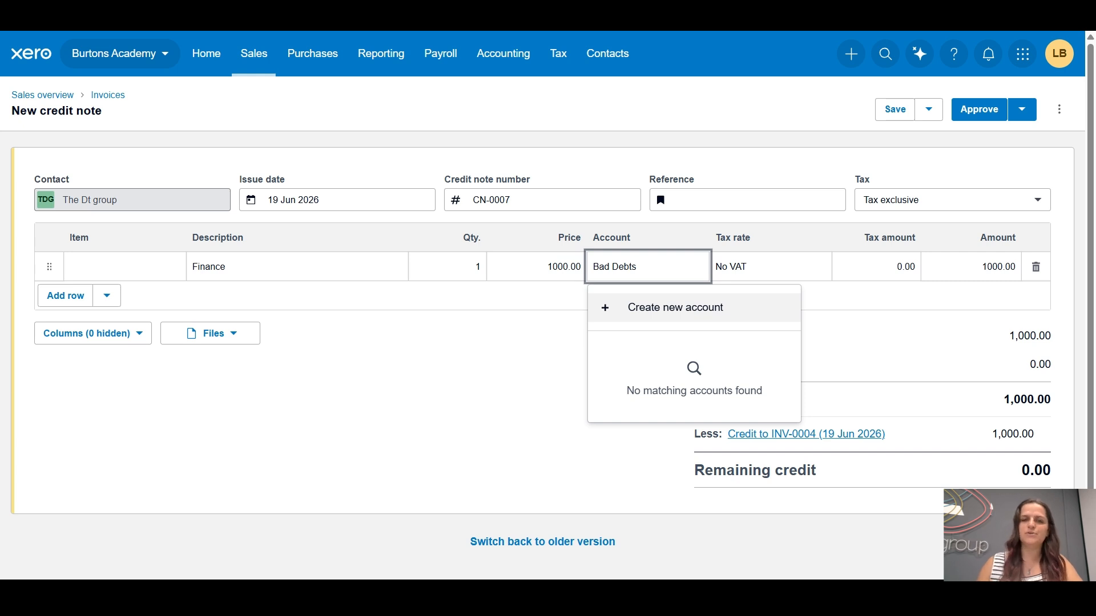
text(Wr)
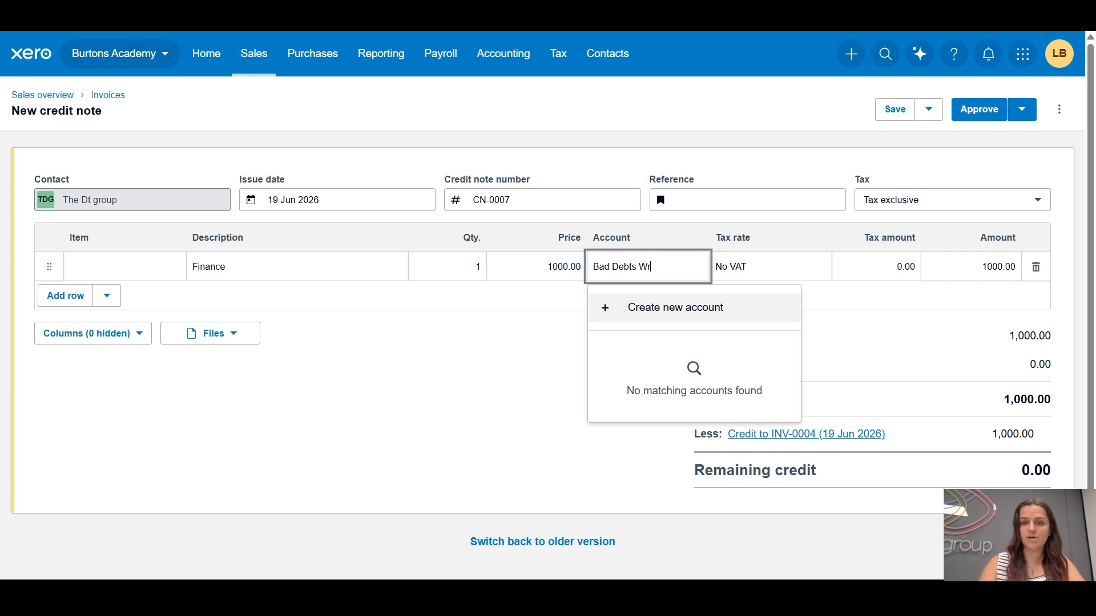
text(ite)
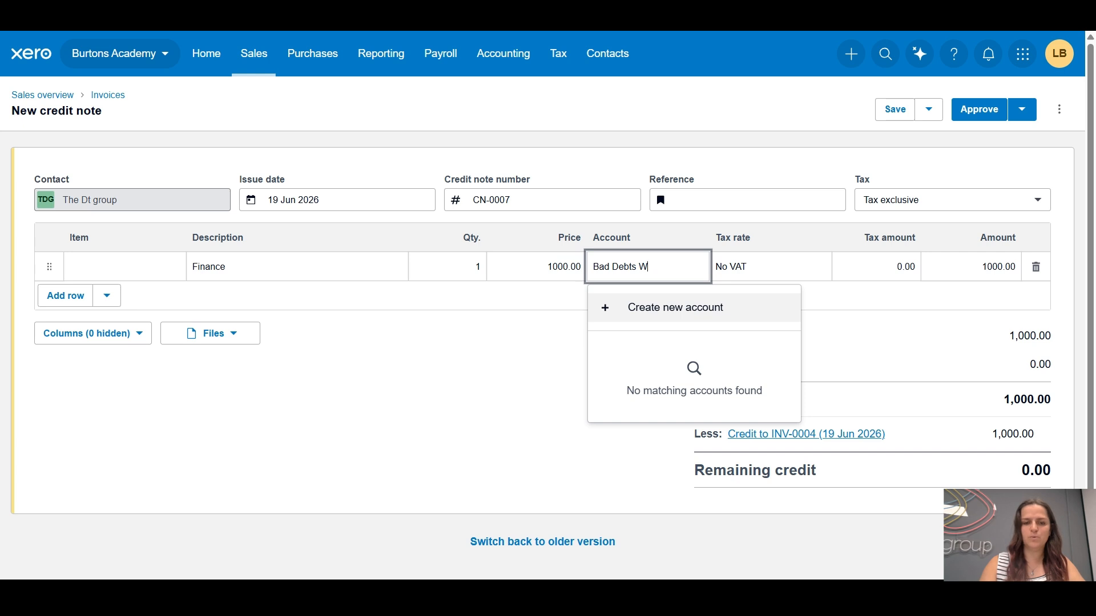
text(O)
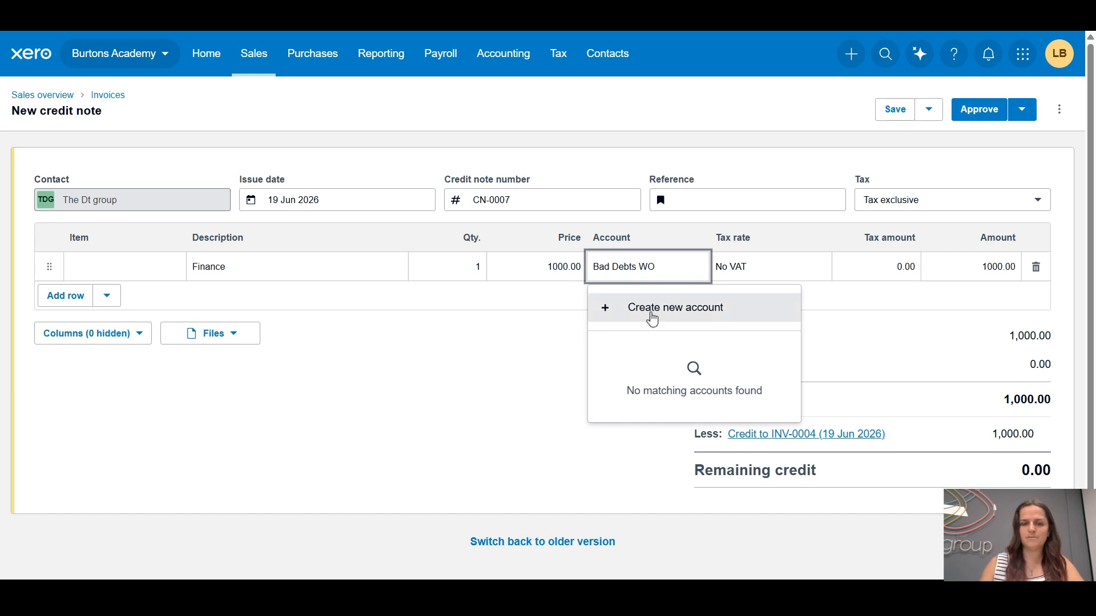
click(652, 316)
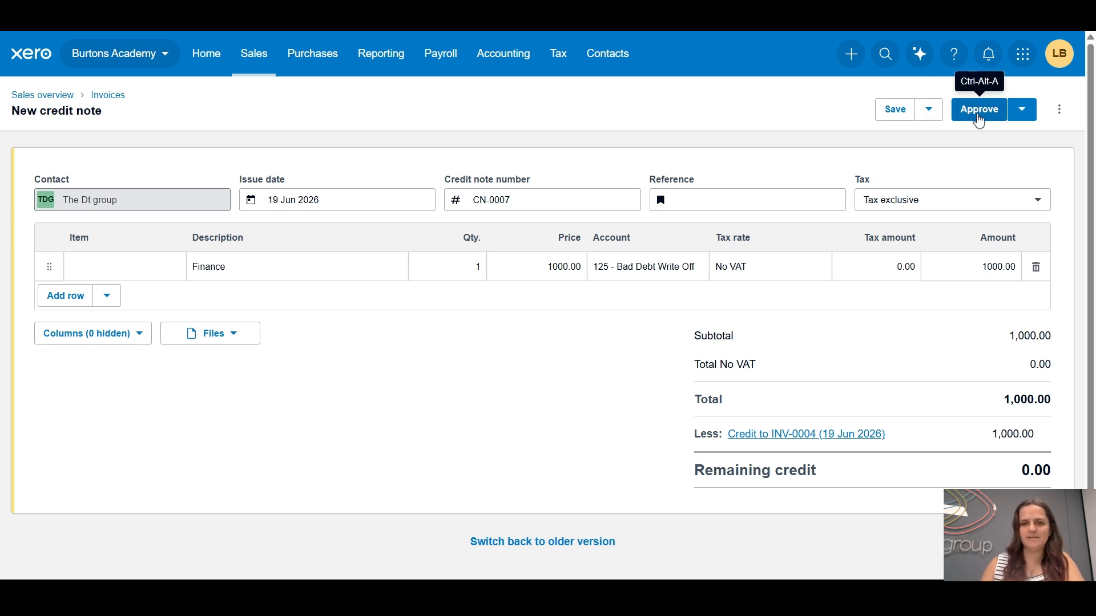
click(979, 120)
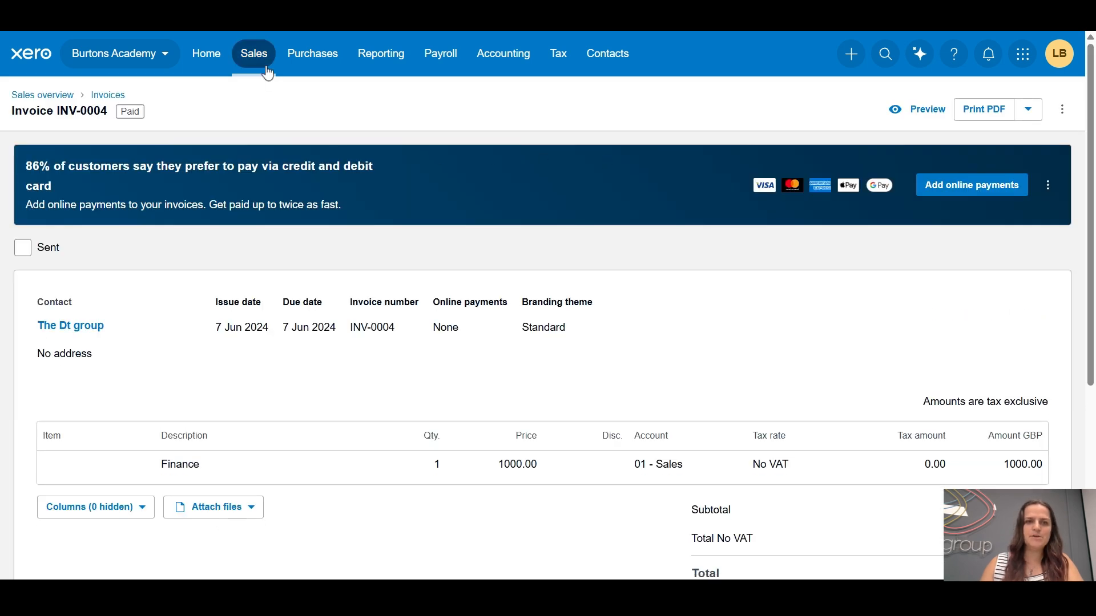
Return to the sales invoices and check which ones are still awaiting payment
click(267, 68)
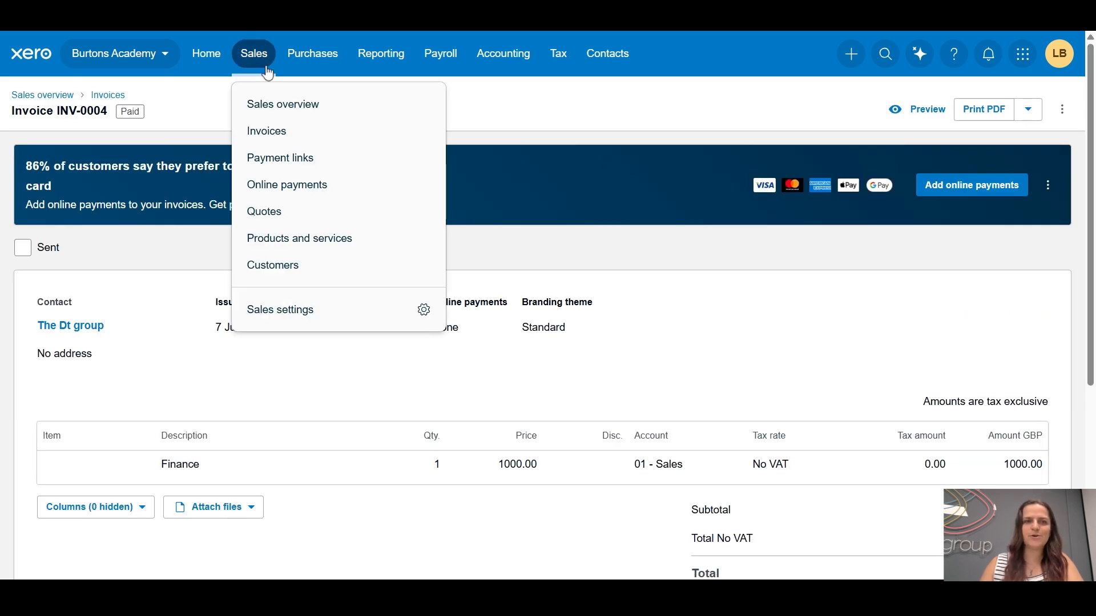
click(278, 138)
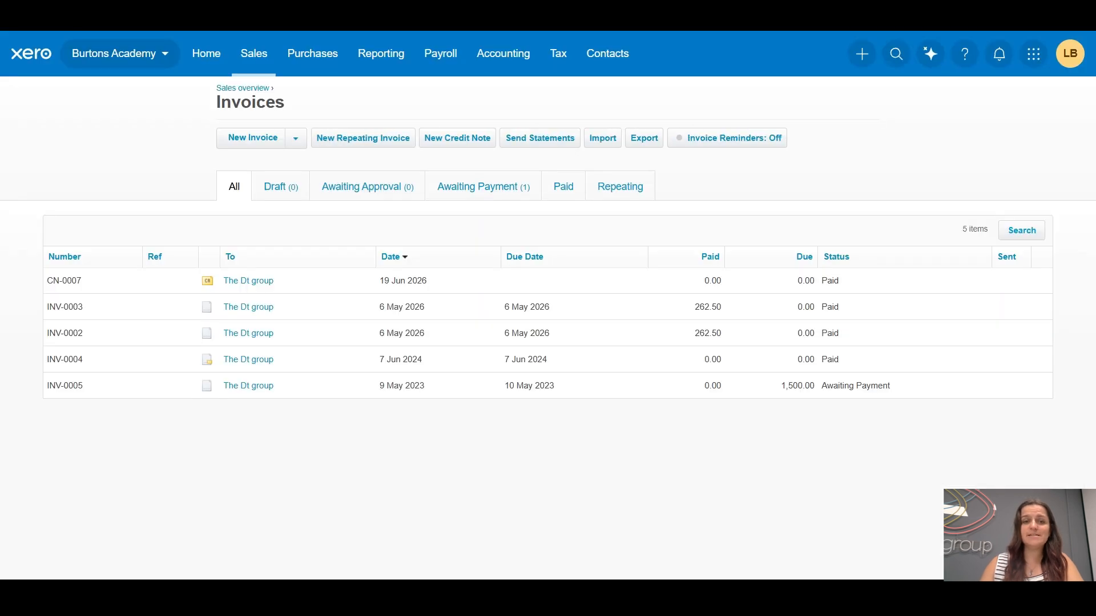
click(508, 197)
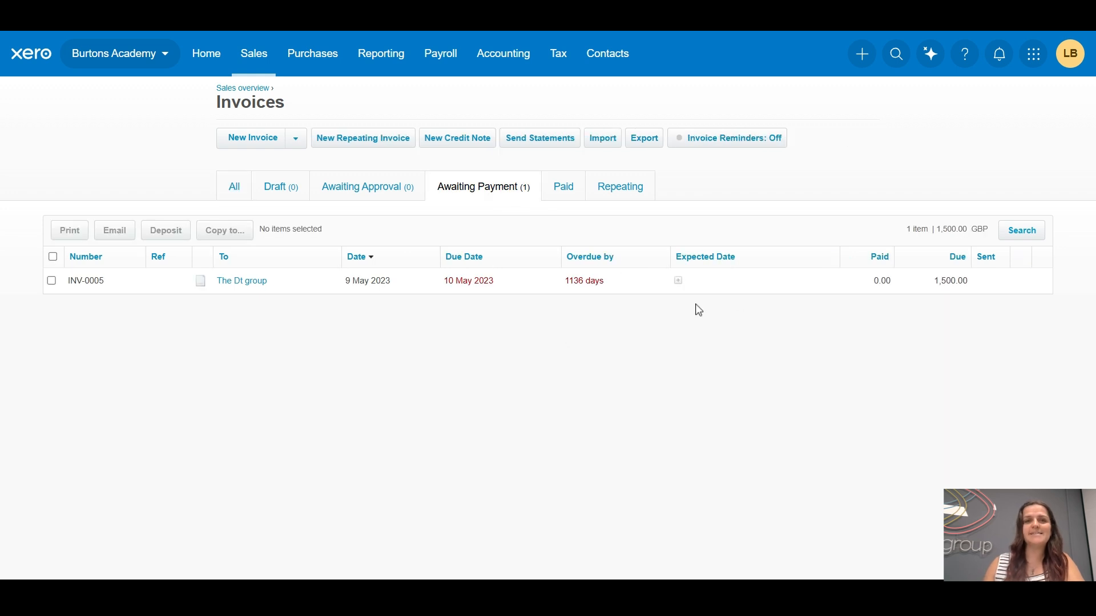